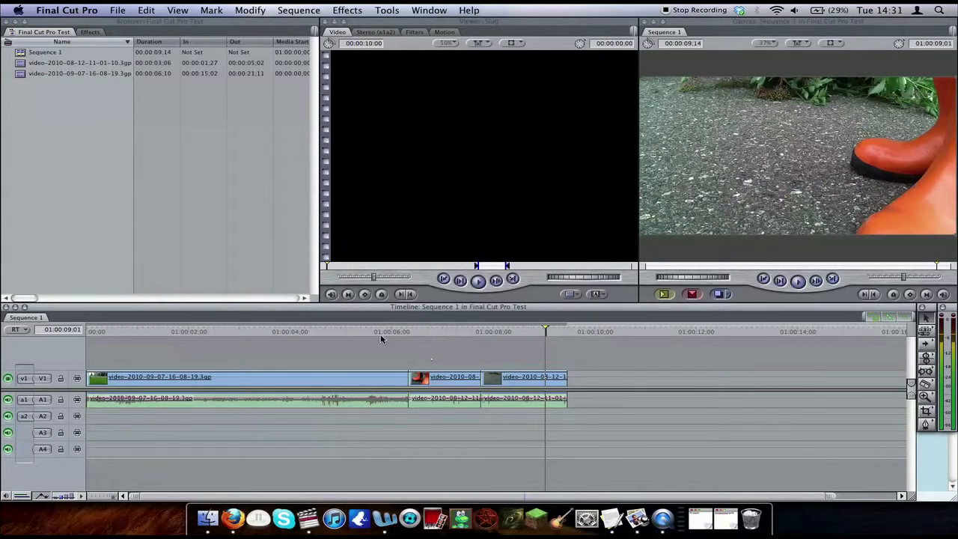
left_click(91, 33)
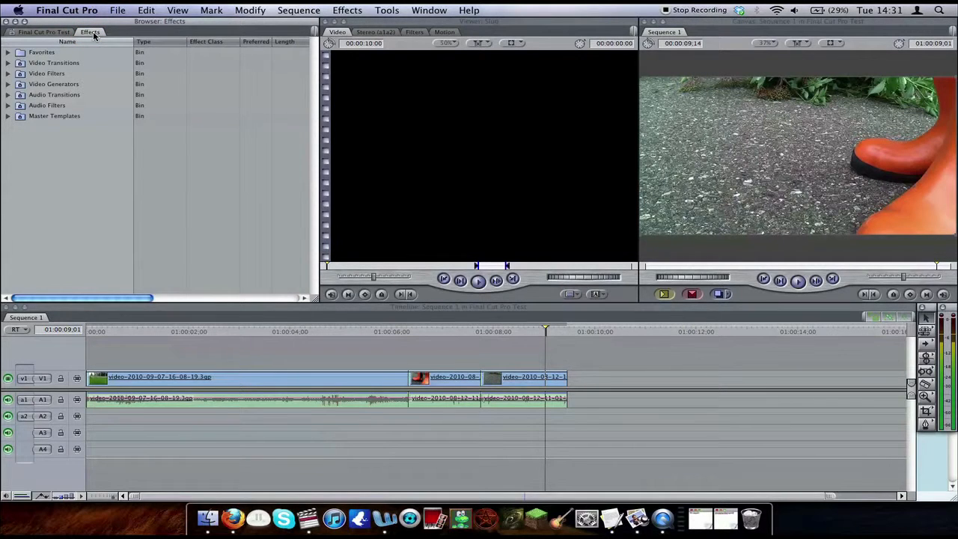
left_click(437, 10)
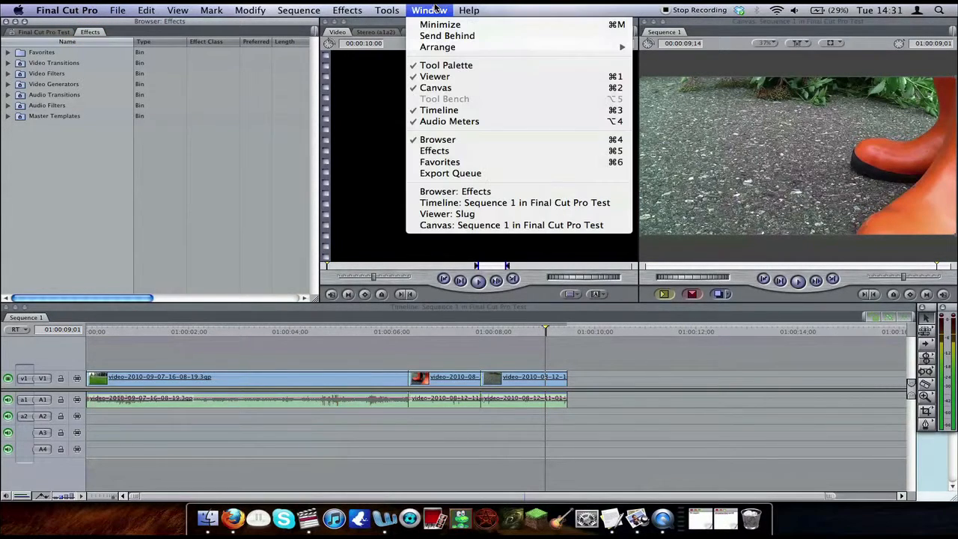
left_click(462, 152)
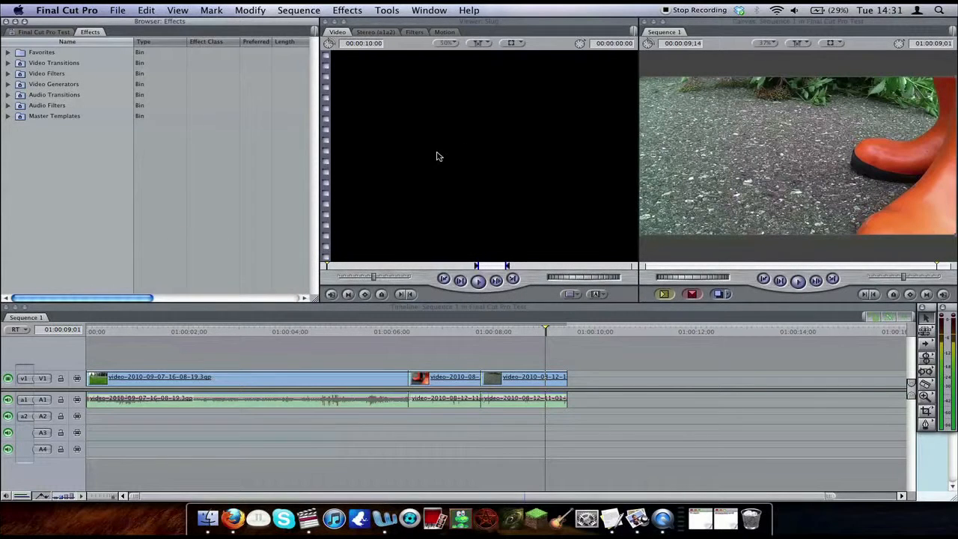
left_click(9, 63)
left_click(14, 84)
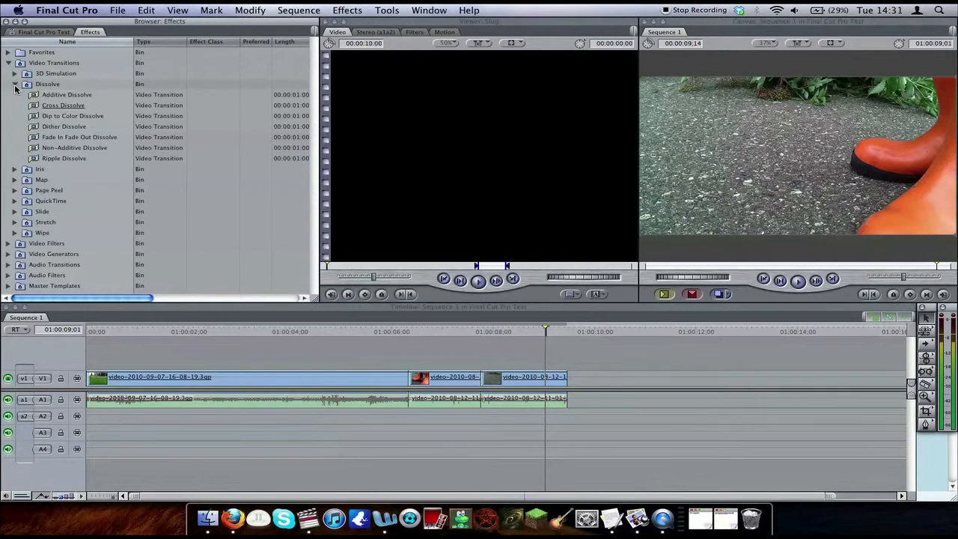
left_click(33, 106)
left_click_drag(33, 106, 492, 377)
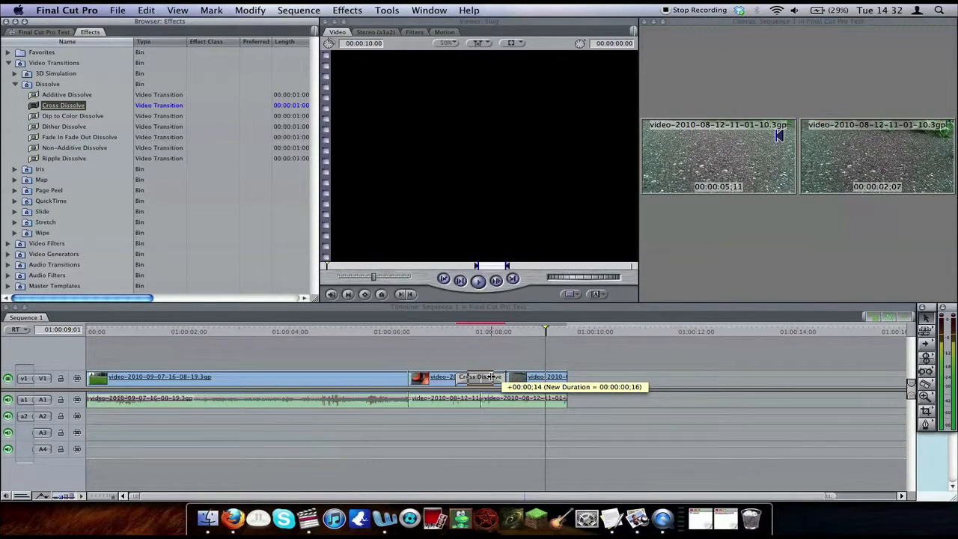
Step: Render the sequence and play it back from just before the second clip to check the cross dissolve
key("n")
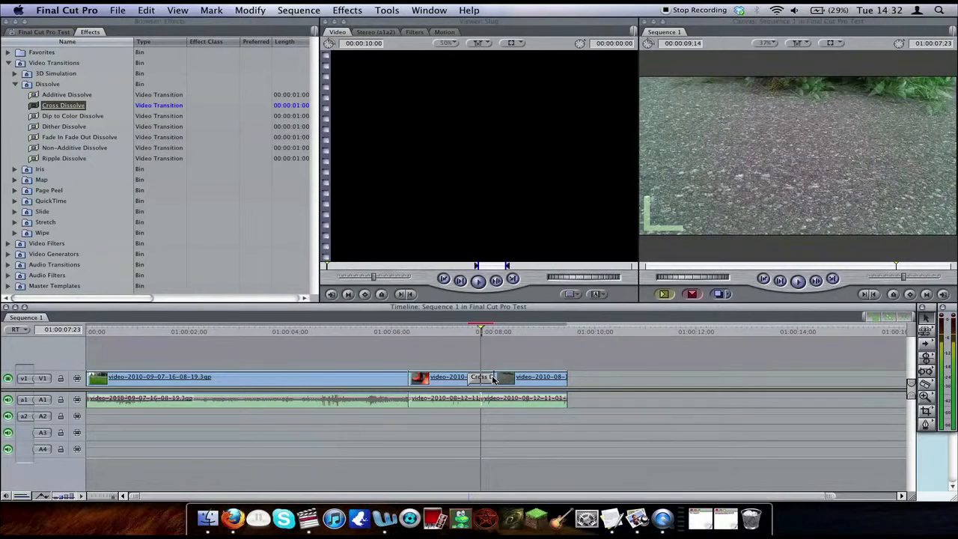
key("alt+r")
left_click(406, 330)
key("space")
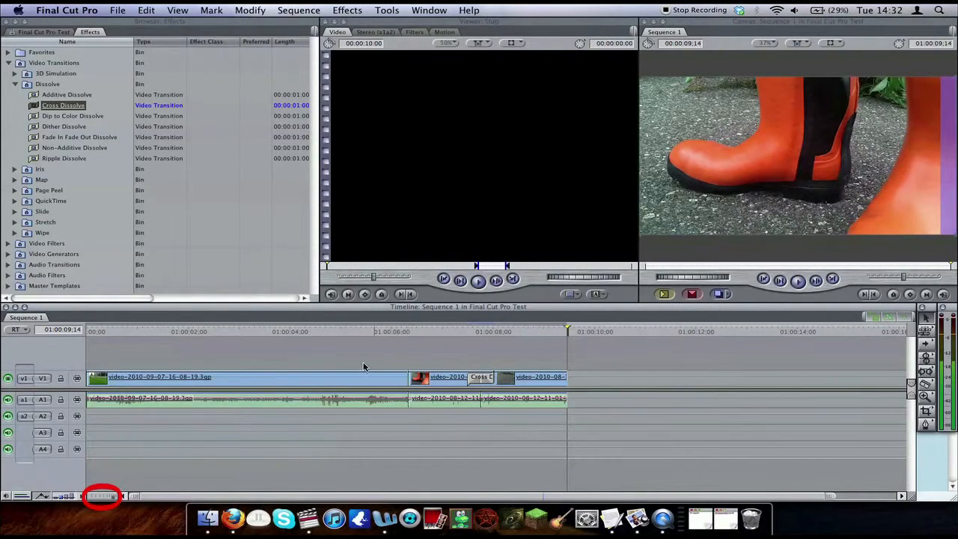
Step: Zoom the timeline in and out until the clips around the cross dissolve are shown larger
mouse_move(114, 500)
left_mouse_down()
mouse_move(98, 500)
mouse_move(110, 500)
left_mouse_up()
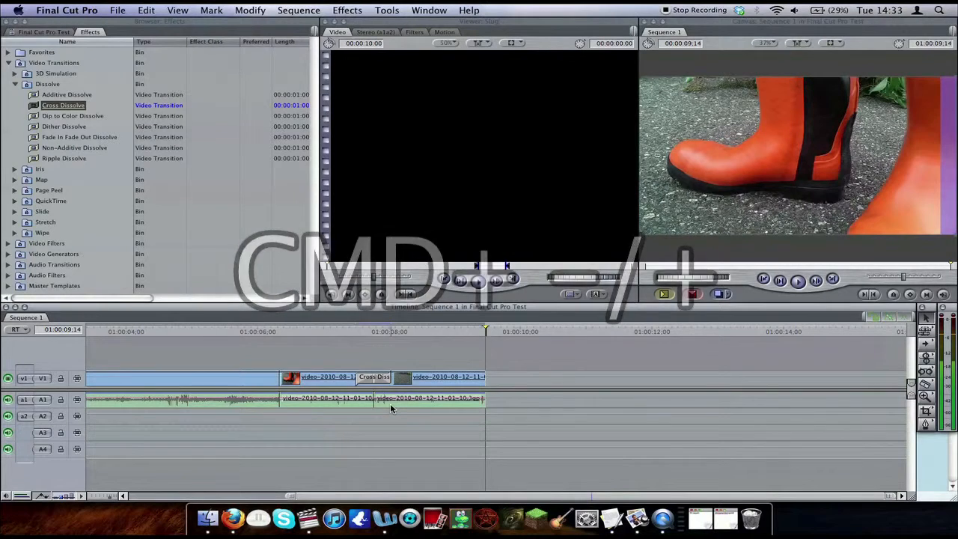
key("super+equal")
key("super+equal")
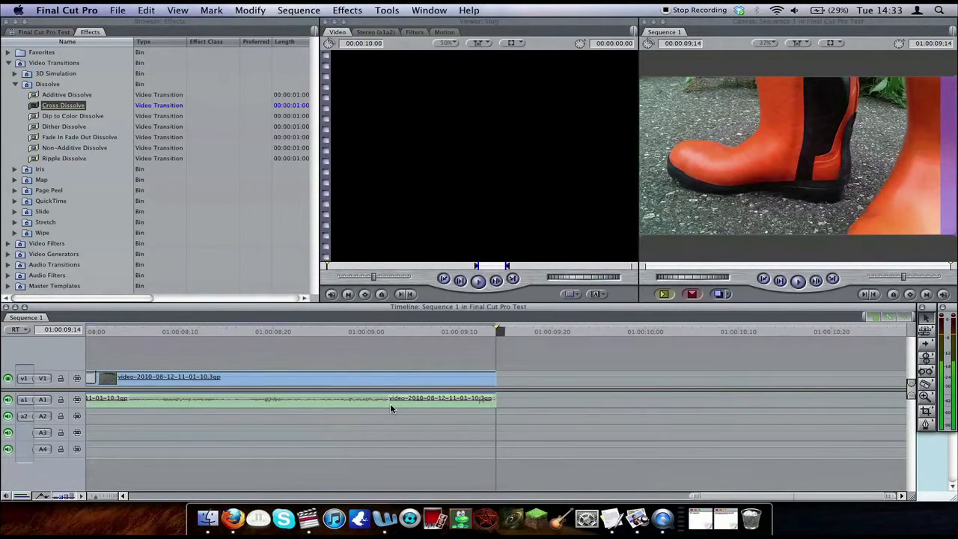
key("super+minus")
key("super+minus")
key("super+minus")
key("super+equal")
key("super+equal")
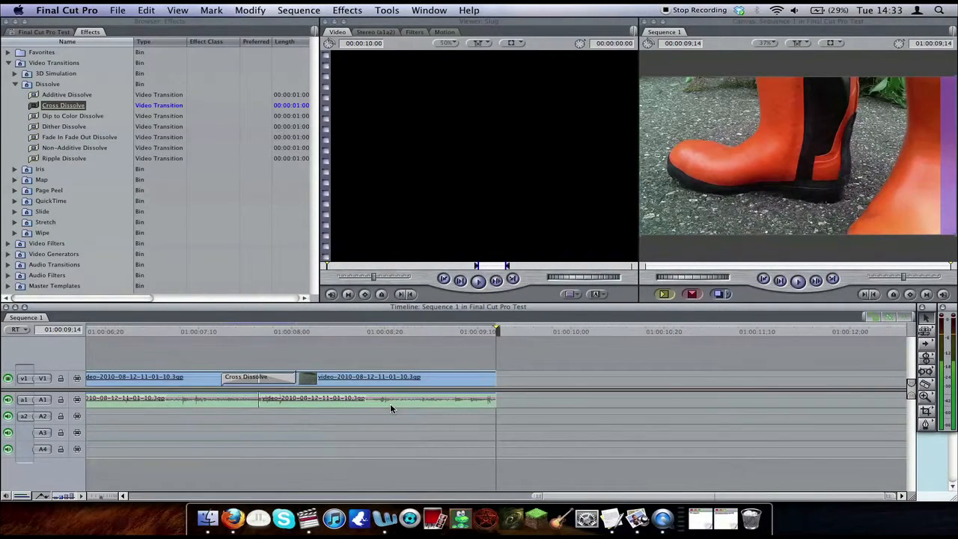
key("super+minus")
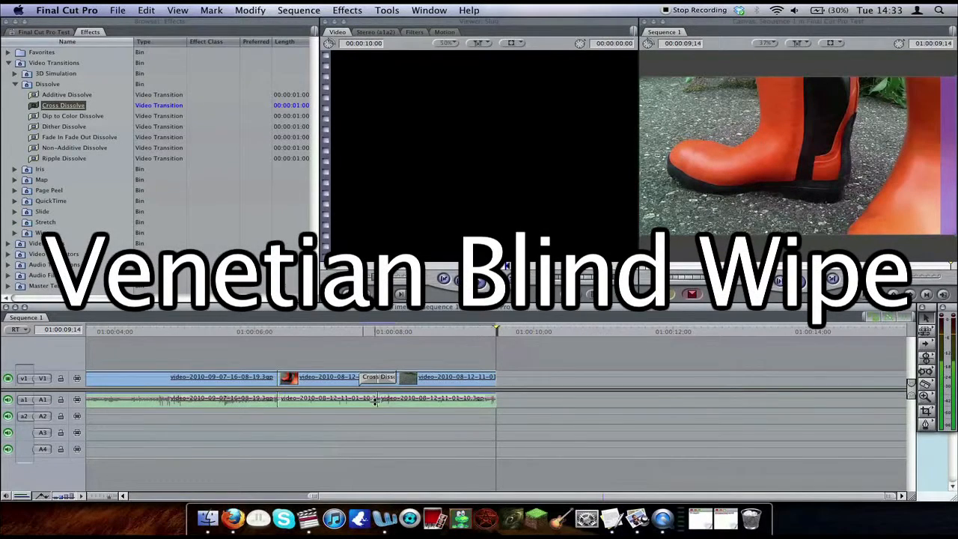
Step: Add a Venetian Blind Wipe transition from the Wipe effects at the cut between the first and second clips
left_click(14, 232)
scroll(59, 241, "down", 5)
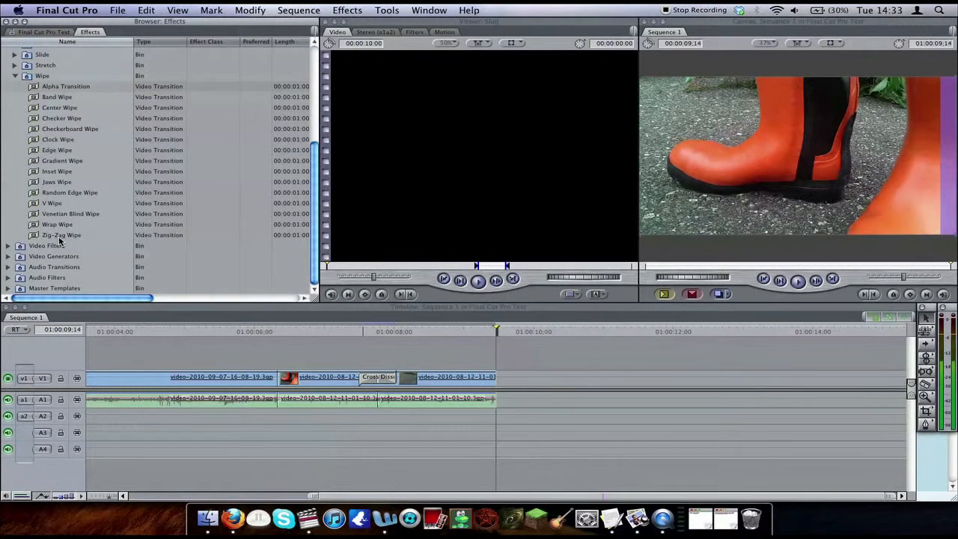
left_click(56, 214)
left_click_drag(56, 214, 280, 378)
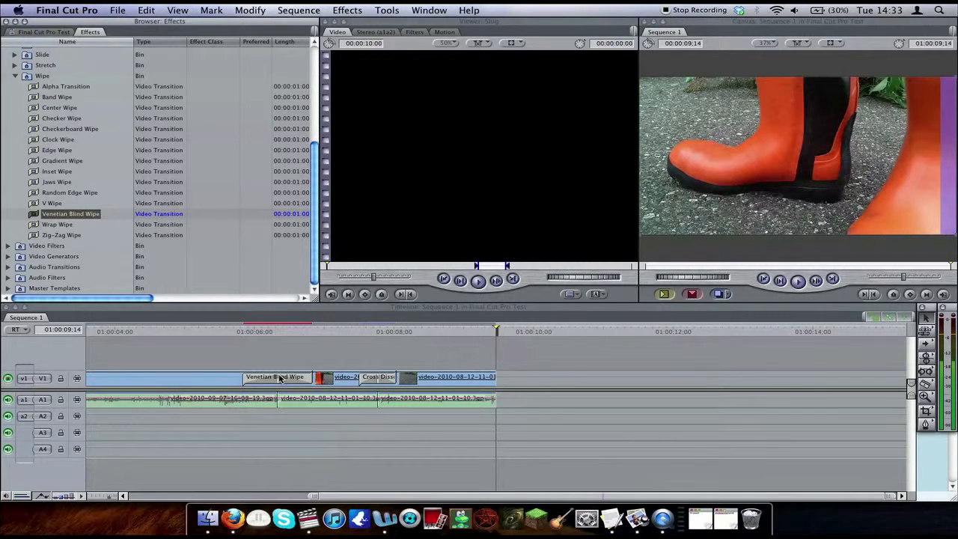
Step: Preview the unrendered Venetian Blind Wipe by playing the sequence from 01:00:05;18
key("alt+p")
left_click(227, 332)
left_click(226, 332)
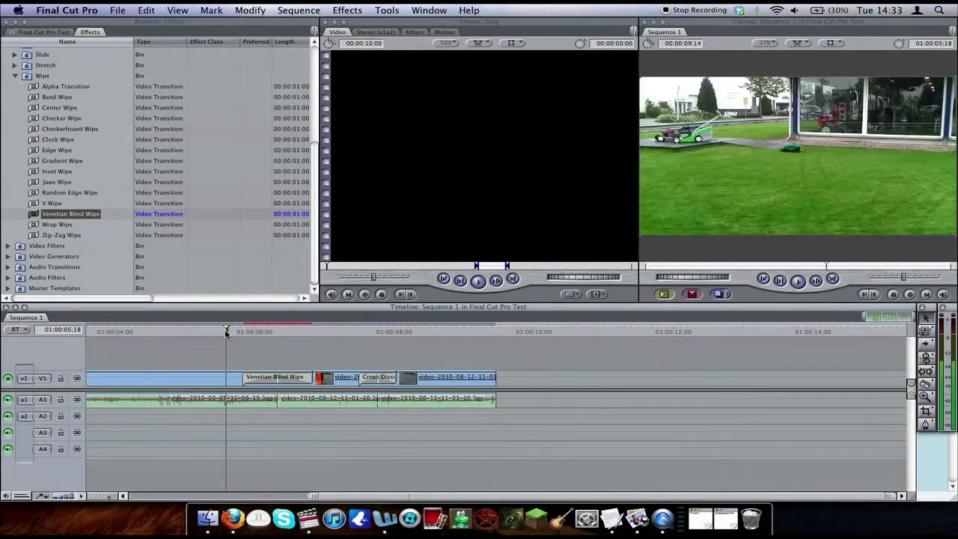
key("alt+p")
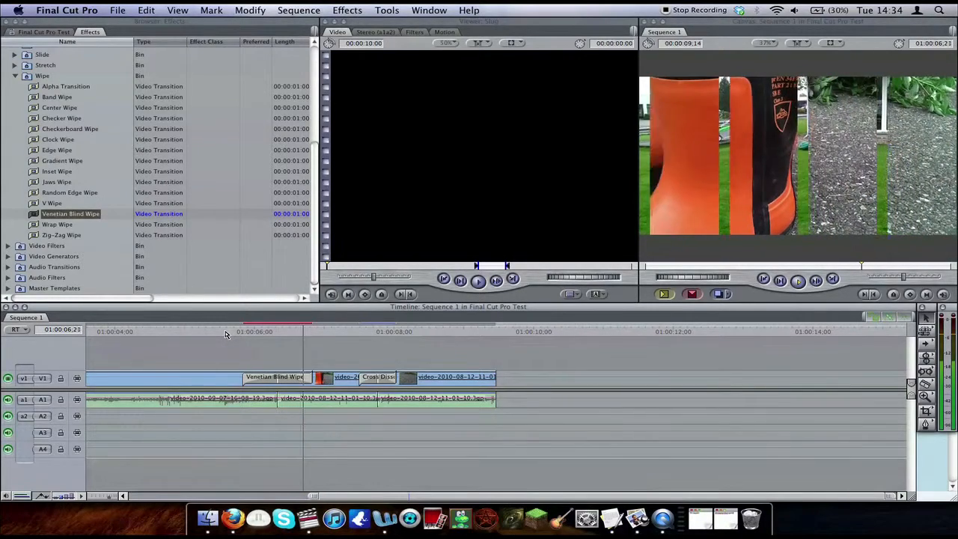
key("space")
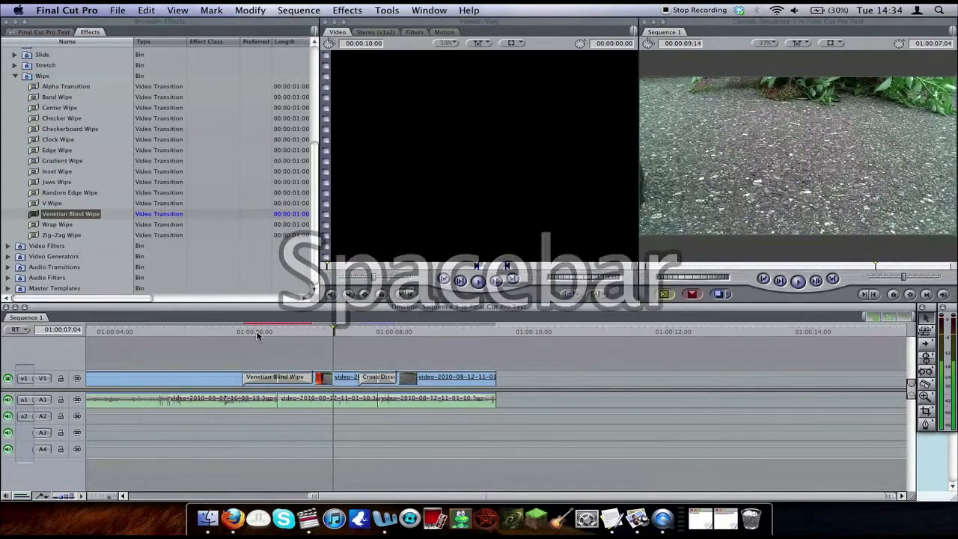
Step: With the playhead at 01:00:06;03, set the Venetian Blind Wipe's angle to -38, bands to 6 and border to 14
left_click(262, 334)
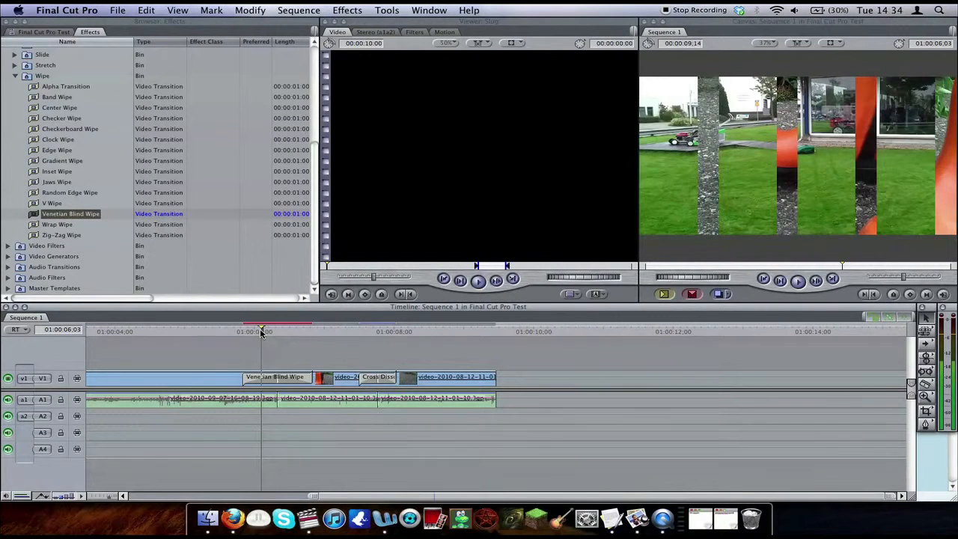
double_click(256, 380)
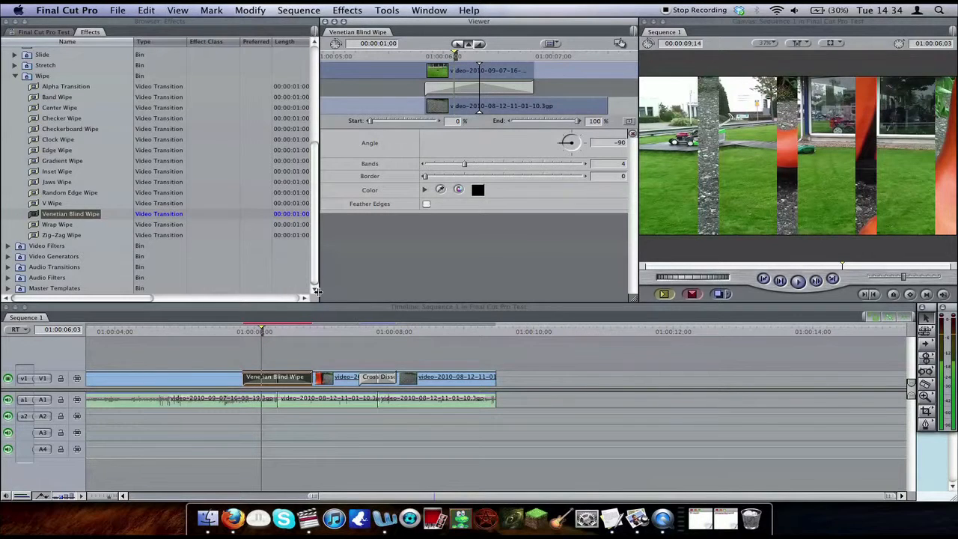
left_click_drag(574, 142, 567, 137)
left_click_drag(479, 169, 500, 167)
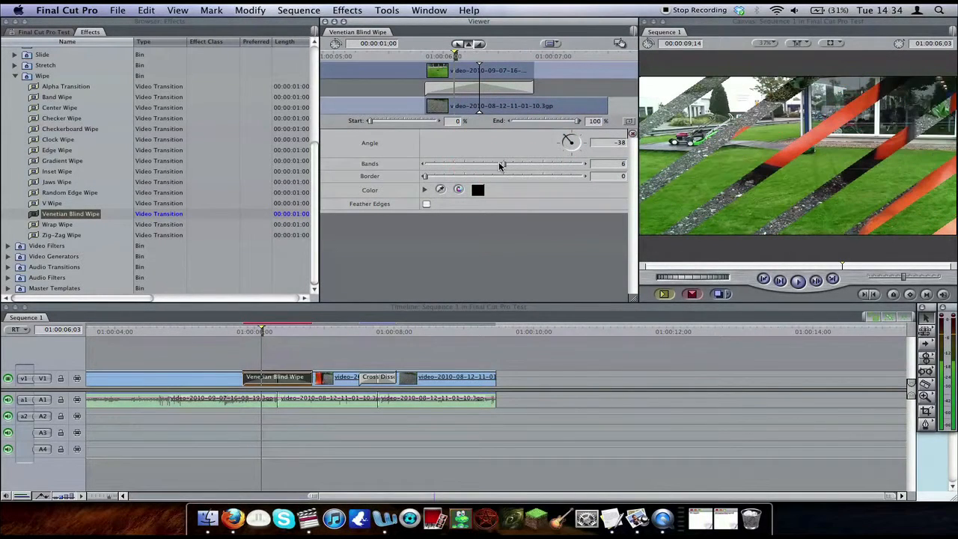
left_click_drag(425, 177, 447, 178)
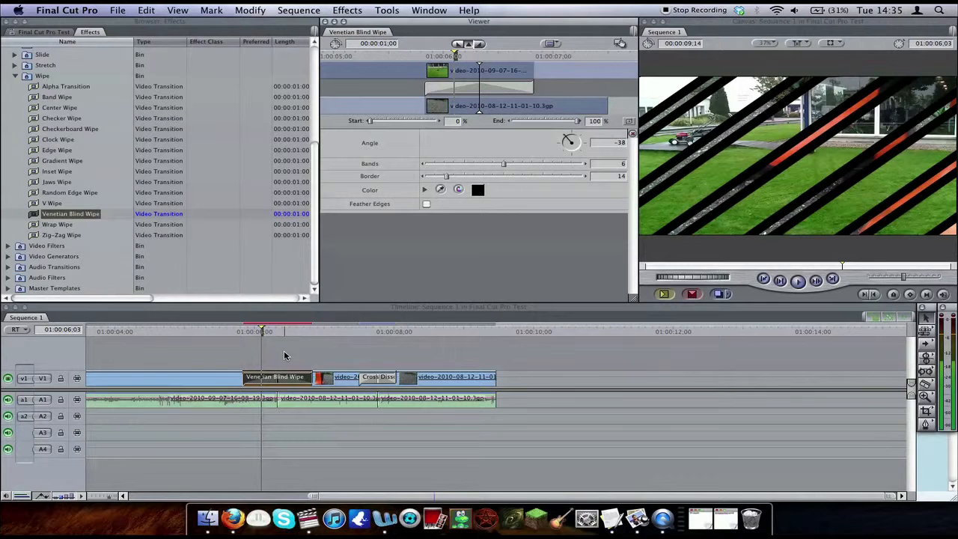
Step: Render the adjusted Venetian Blind Wipe and play the sequence from just before the transition
left_click(285, 332)
key("alt+r")
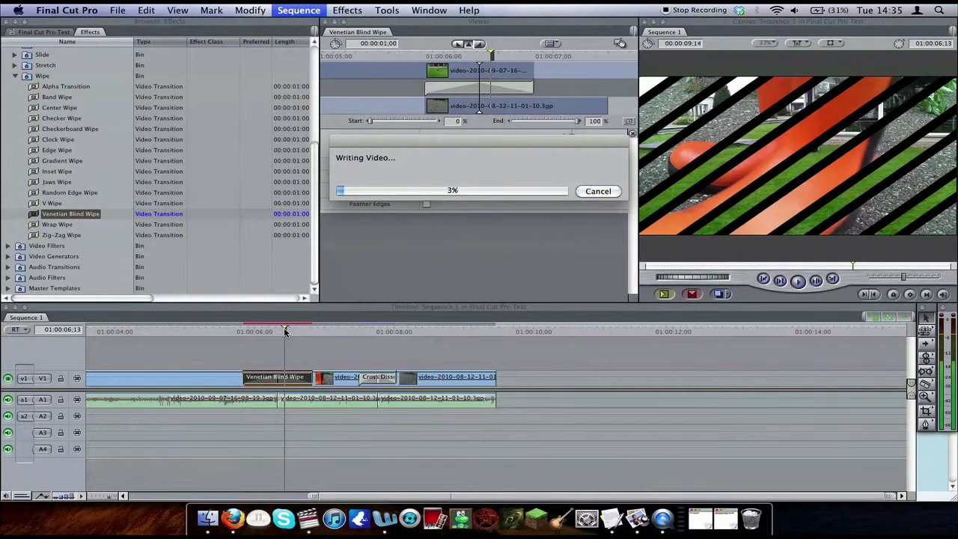
left_click(222, 331)
key("space")
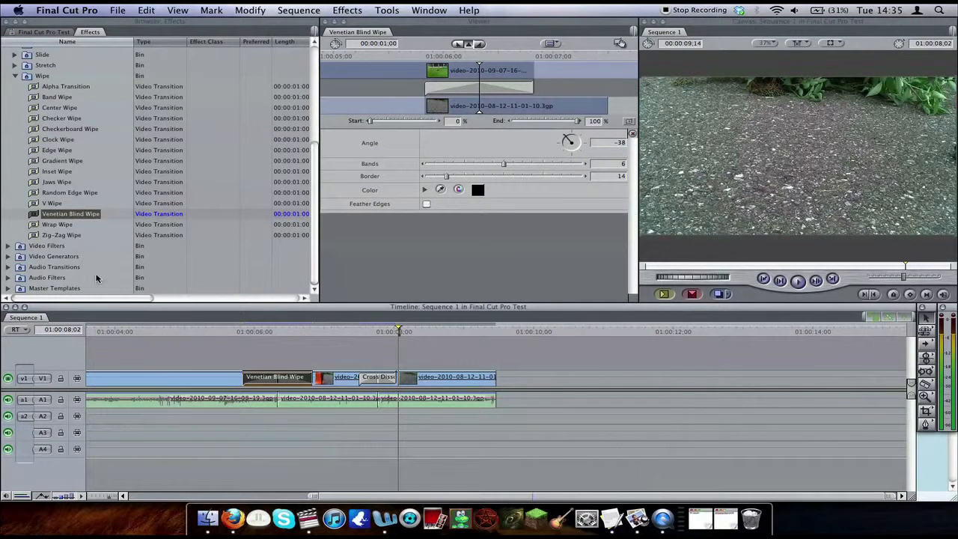
Step: Expand the Audio Transitions effects to examine the available cross fades
left_click(7, 267)
scroll(103, 232, "down", 2)
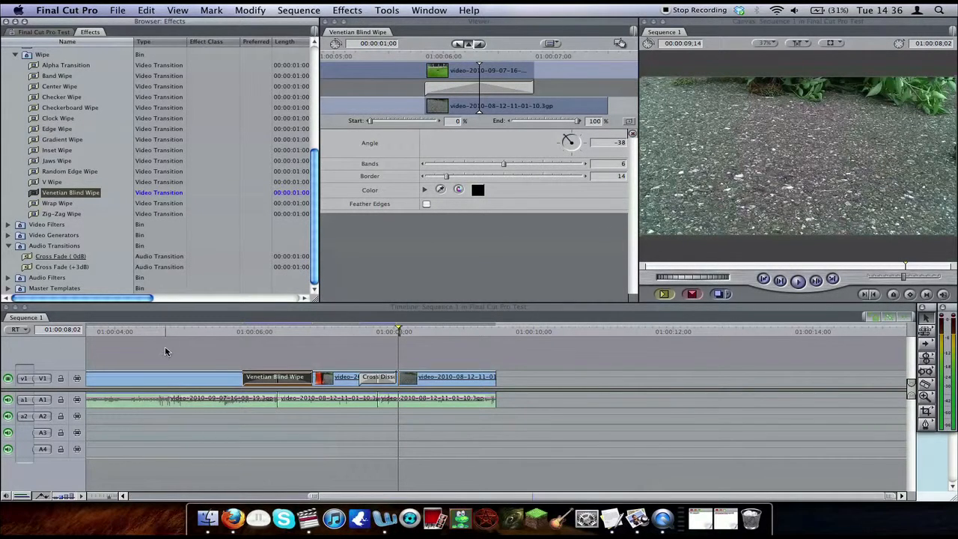
double_click(152, 383)
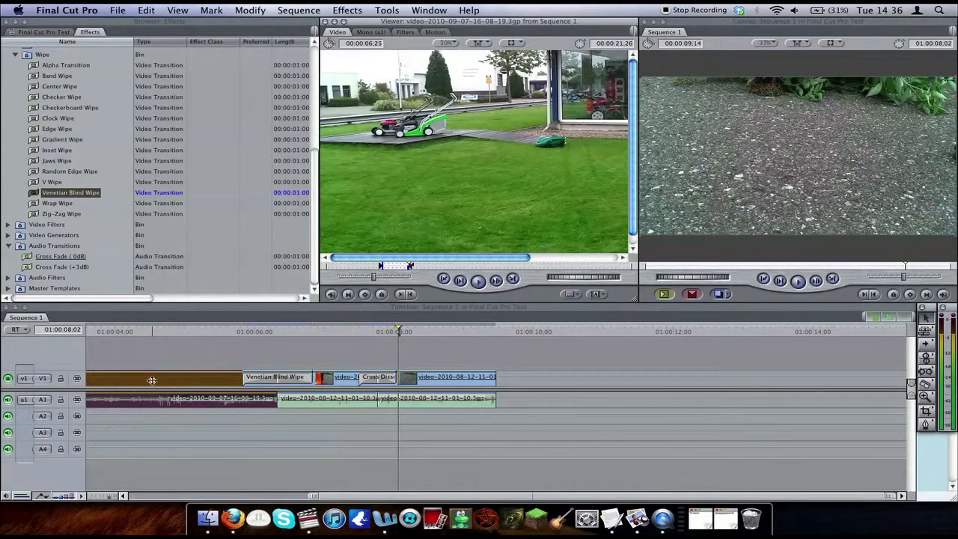
left_click(156, 335)
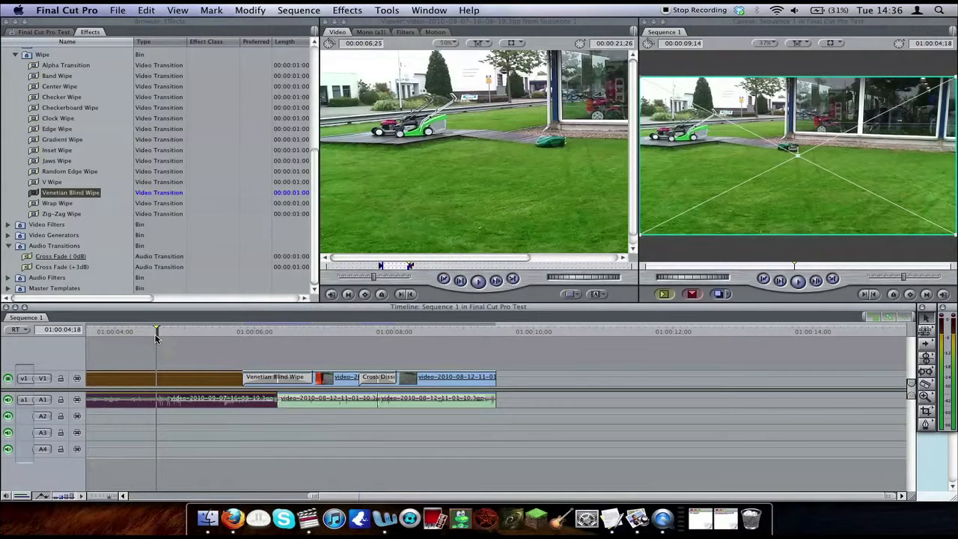
left_click(8, 225)
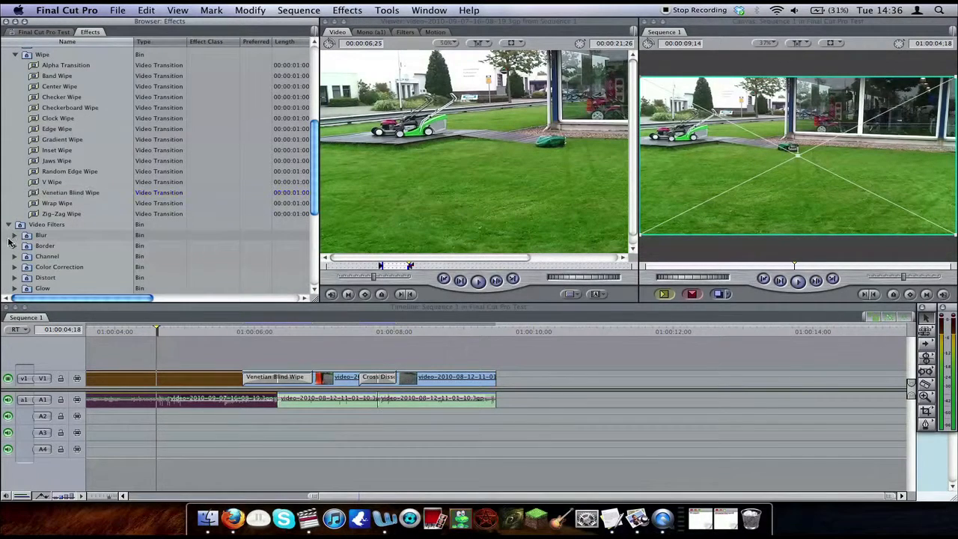
left_click(14, 237)
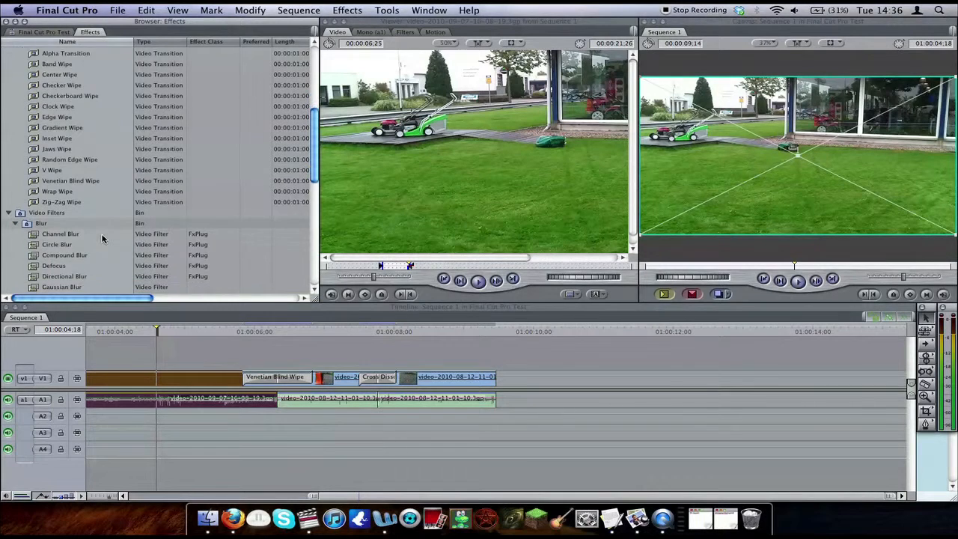
scroll(102, 239, "down", 2)
left_click_drag(45, 217, 431, 161)
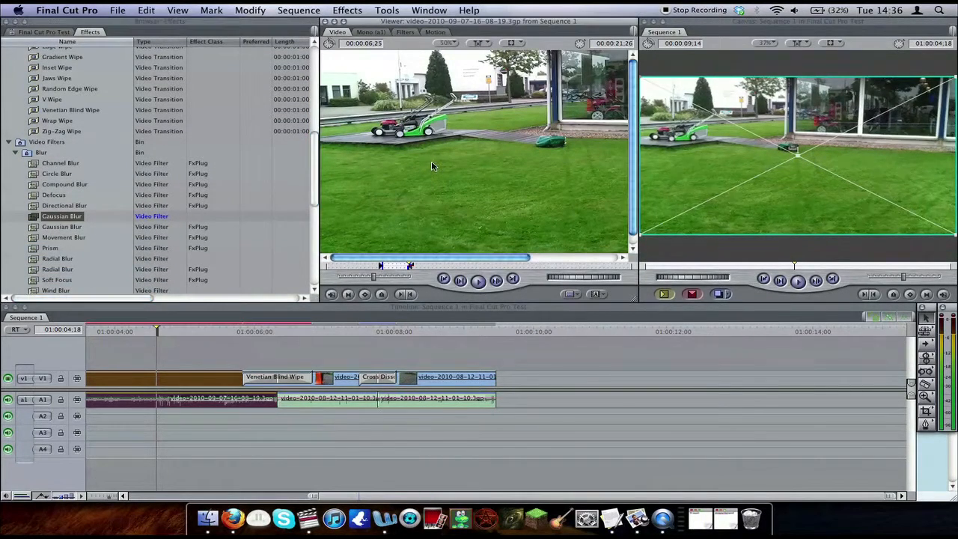
Step: Set the radius of the first clip's Gaussian Blur filter to 8
left_click(405, 34)
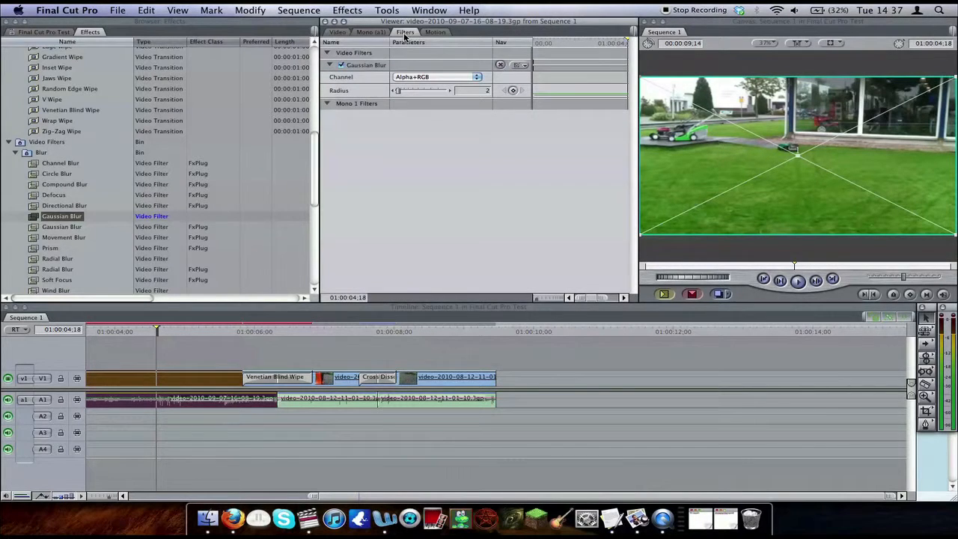
left_click_drag(397, 91, 399, 92)
mouse_move(404, 91)
left_mouse_down()
mouse_move(449, 91)
mouse_move(408, 103)
mouse_move(442, 103)
mouse_move(404, 100)
left_mouse_up()
Step: Render the blurred first clip and play the sequence from near 01:00:04;00
left_click(182, 354)
key("super+r")
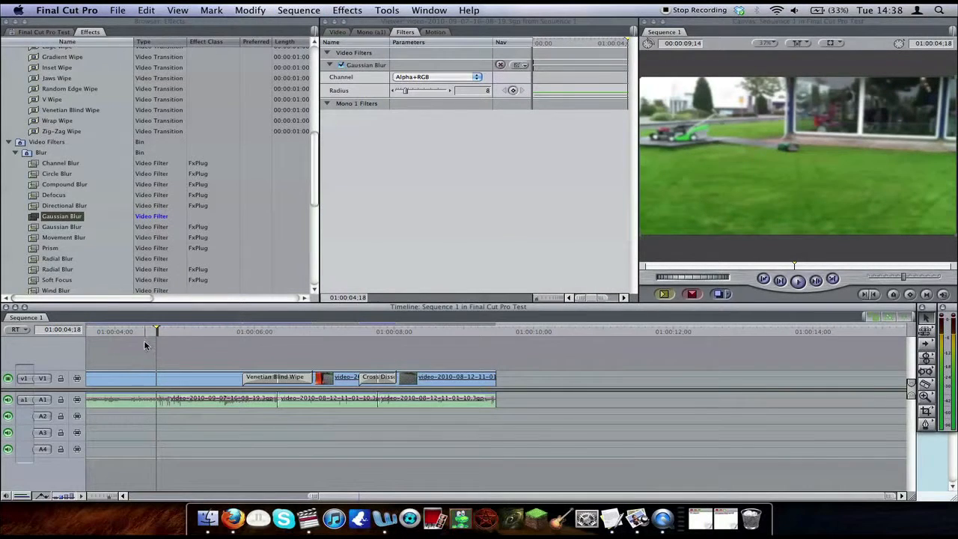
left_click(105, 332)
key("space")
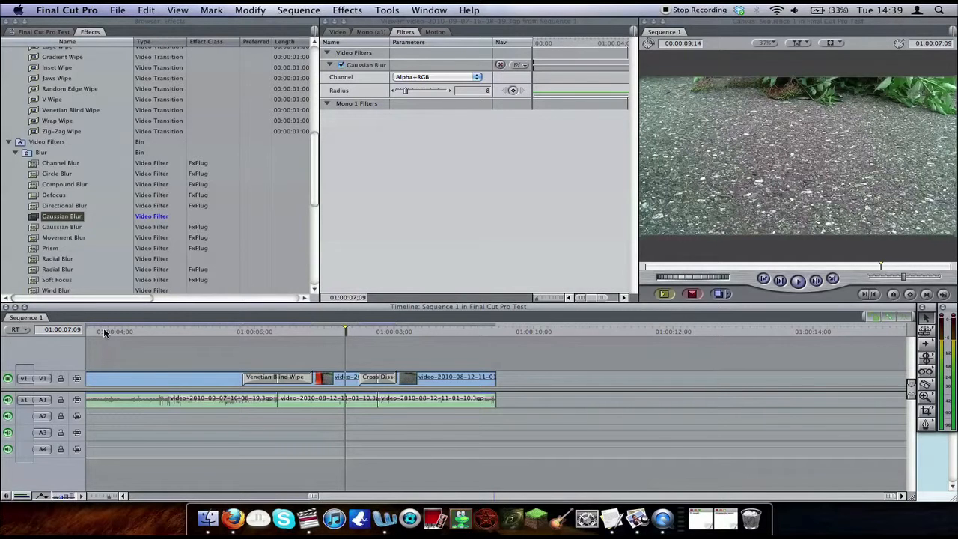
Step: Reopen the first clip's filter settings with the playhead at 01:00:04;12 and set the Gaussian Blur radius to 0
left_click(142, 332)
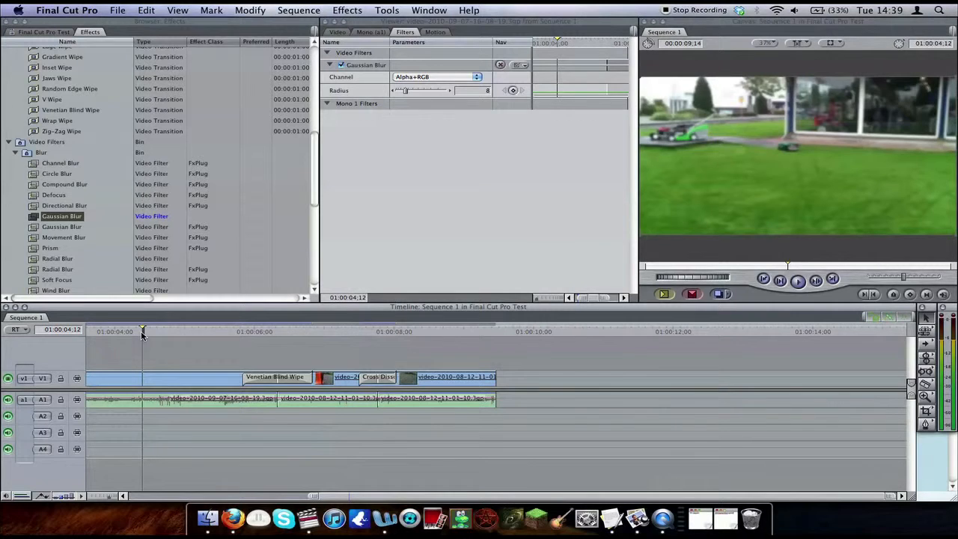
double_click(155, 382)
scroll(156, 382, "left", 5)
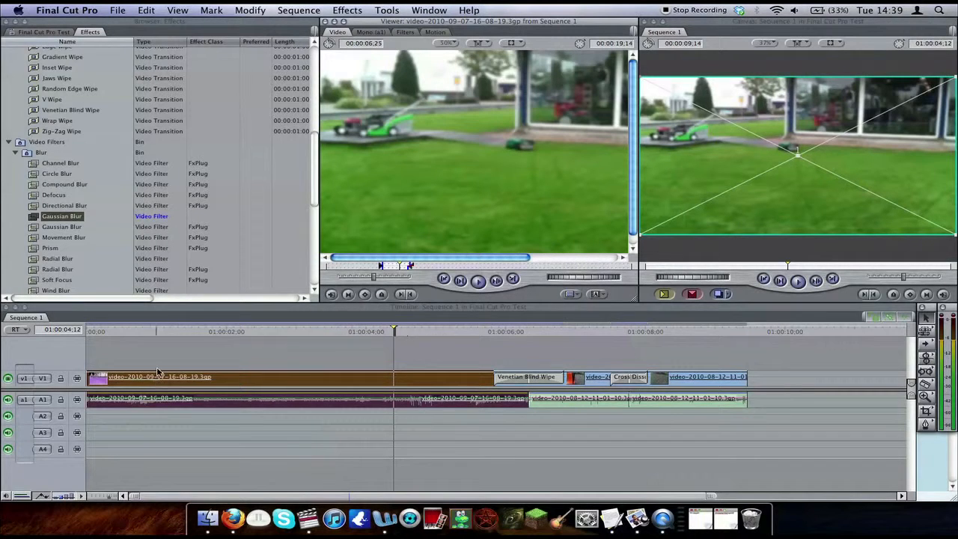
left_click(404, 32)
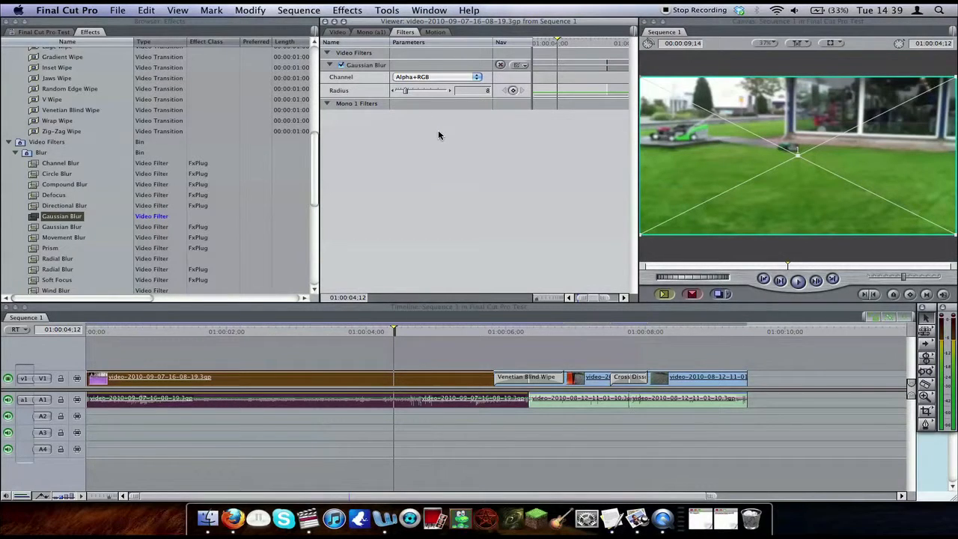
left_click_drag(405, 90, 394, 92)
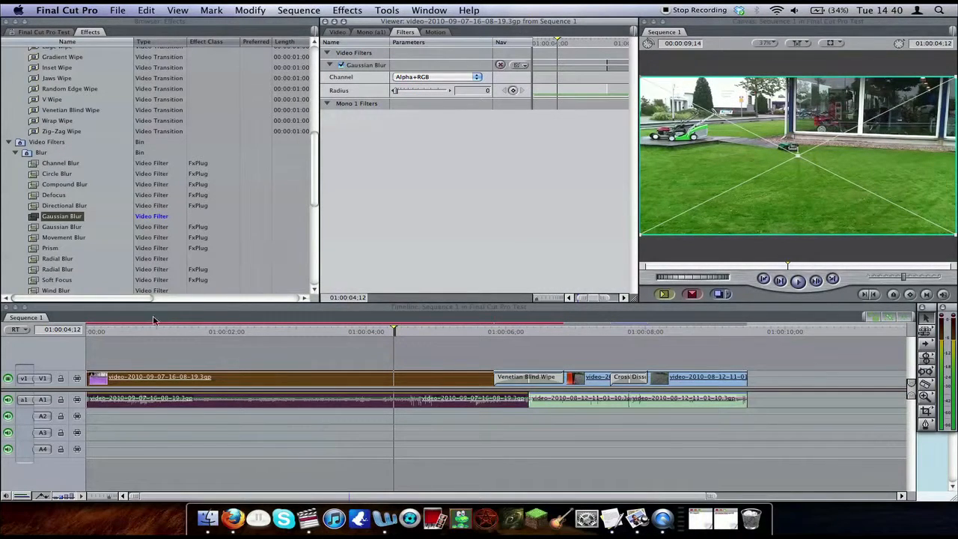
Step: Add a Radius keyframe to the first clip's Gaussian Blur at 01:00:00;17
left_click(126, 330)
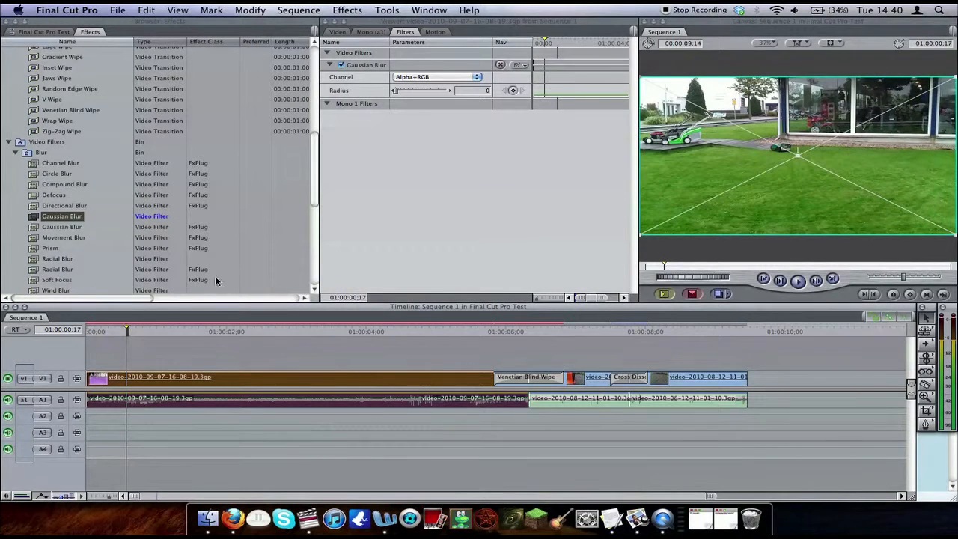
left_click(417, 142)
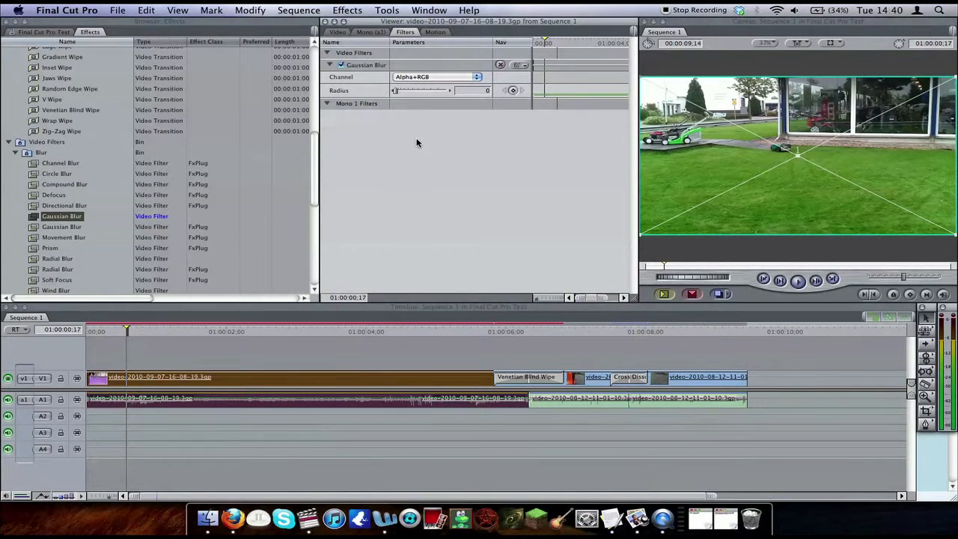
left_click(513, 90)
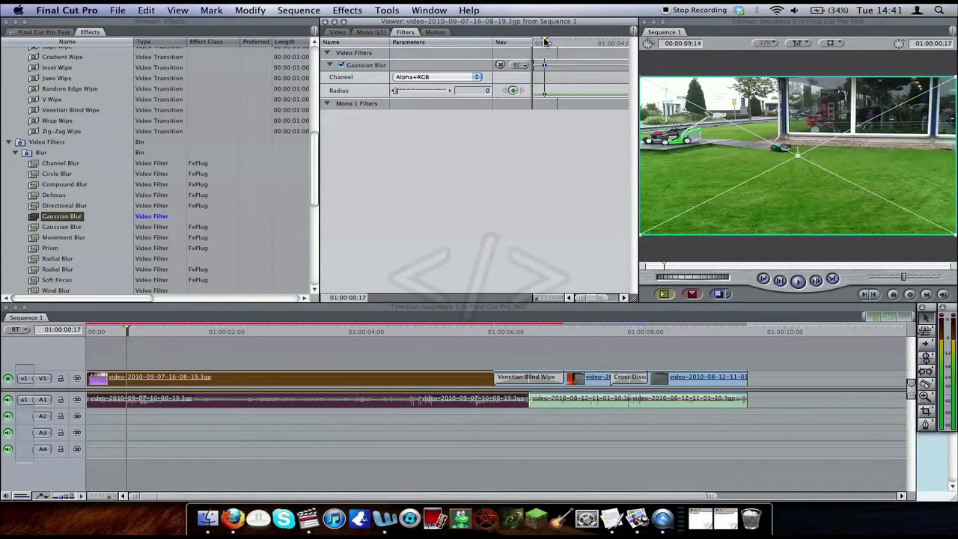
Step: Add a second Gaussian Blur Radius keyframe at 01:00:01;28 and raise its value to 100
left_click_drag(545, 42, 547, 42)
key("Right")
key("Right")
key("Right")
key("Right")
key("Right")
key("Right")
key("Right")
key("Right")
key("Right")
key("Right")
key("Right")
key("Right")
key("Right")
key("Right")
key("Right")
key("Right")
key("Right")
key("Right")
key("Right")
key("Right")
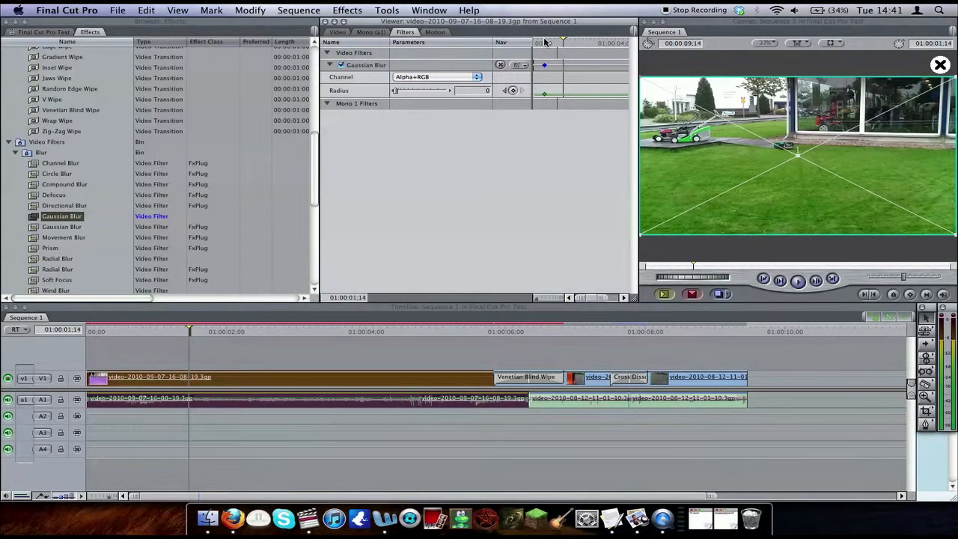
key("Right")
key("Right")
key("Right")
key("Right")
key("Right")
key("Right")
key("Right")
key("Right")
key("Right")
key("Right")
key("Right")
key("Right")
key("Right")
key("Right")
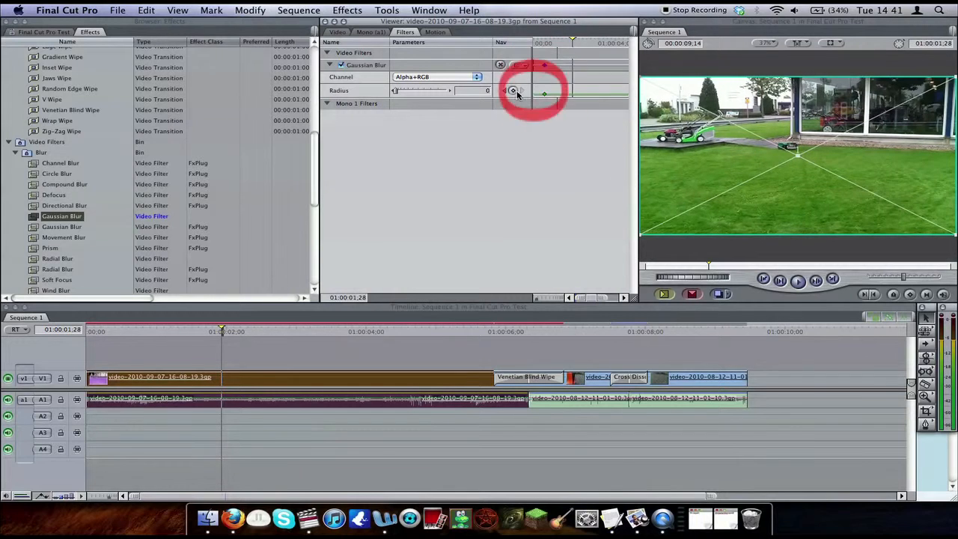
left_click(514, 91)
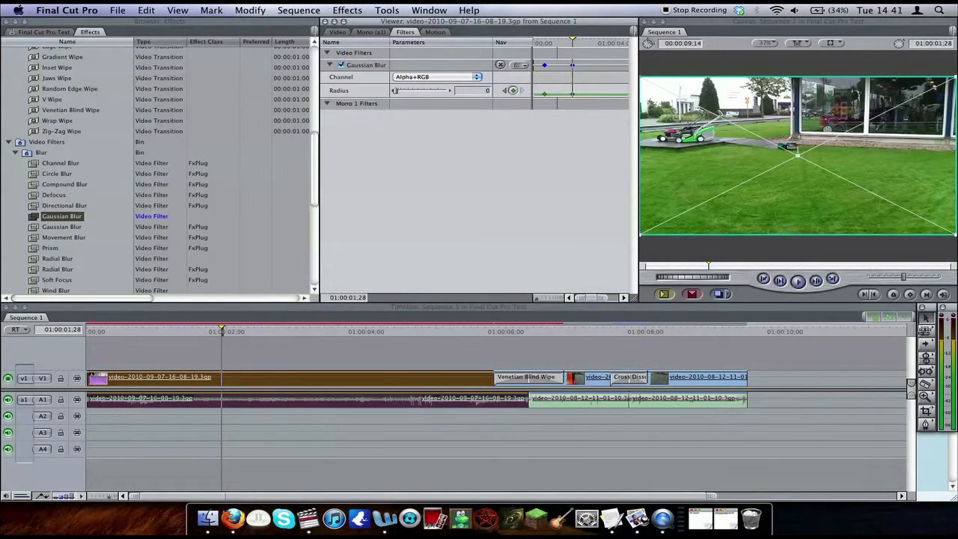
left_click_drag(572, 93, 572, 87)
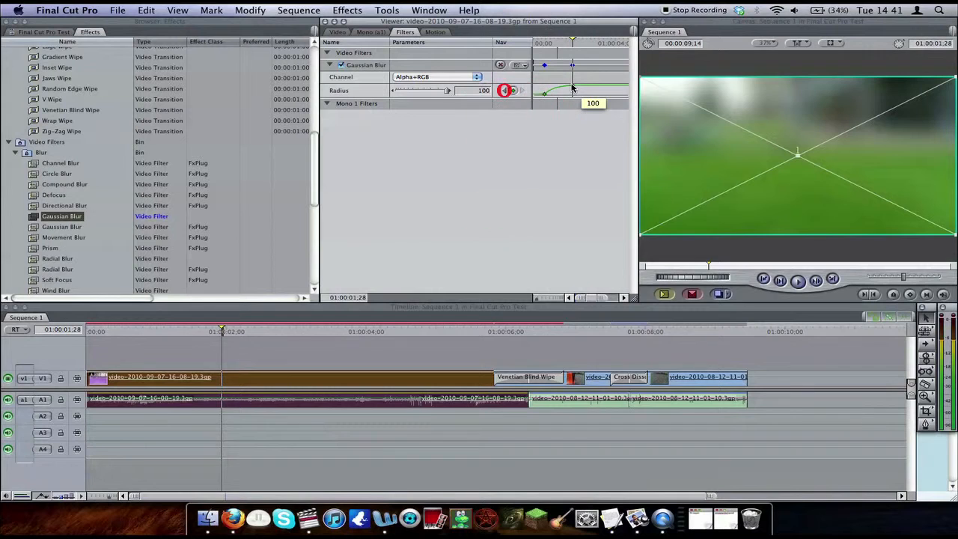
Step: Return to the first Radius keyframe, render the clip and play the sequence from its start to preview the blur ramp
left_click(505, 91)
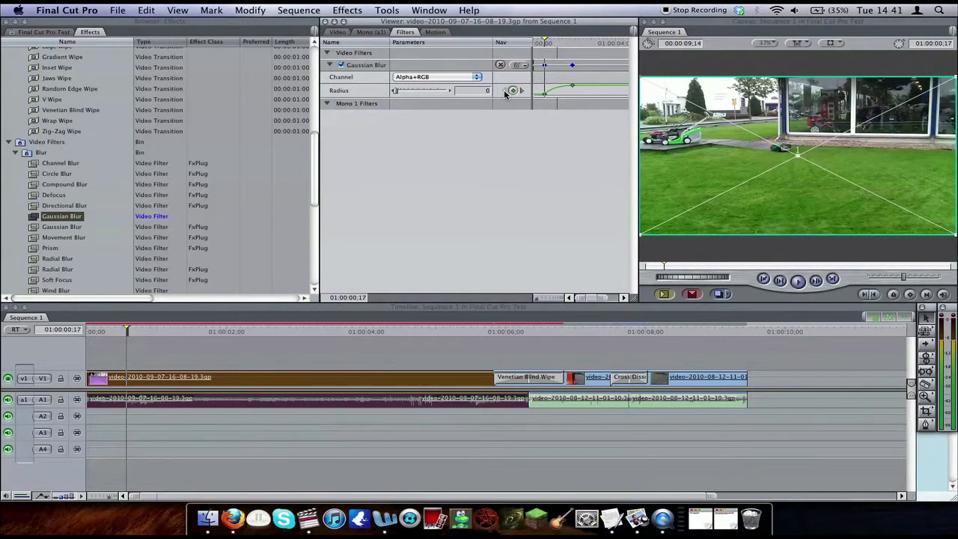
key("super+r")
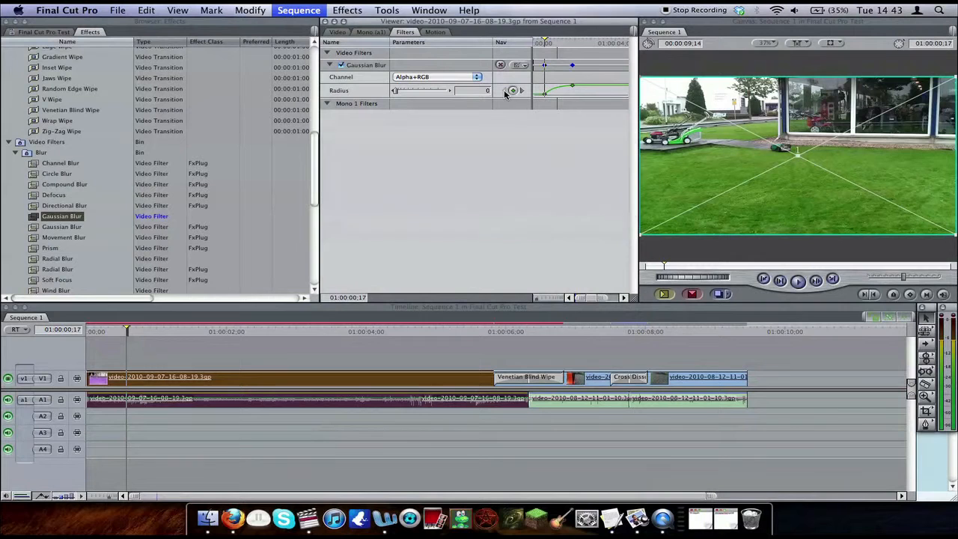
left_click_drag(536, 45, 526, 44)
key("space")
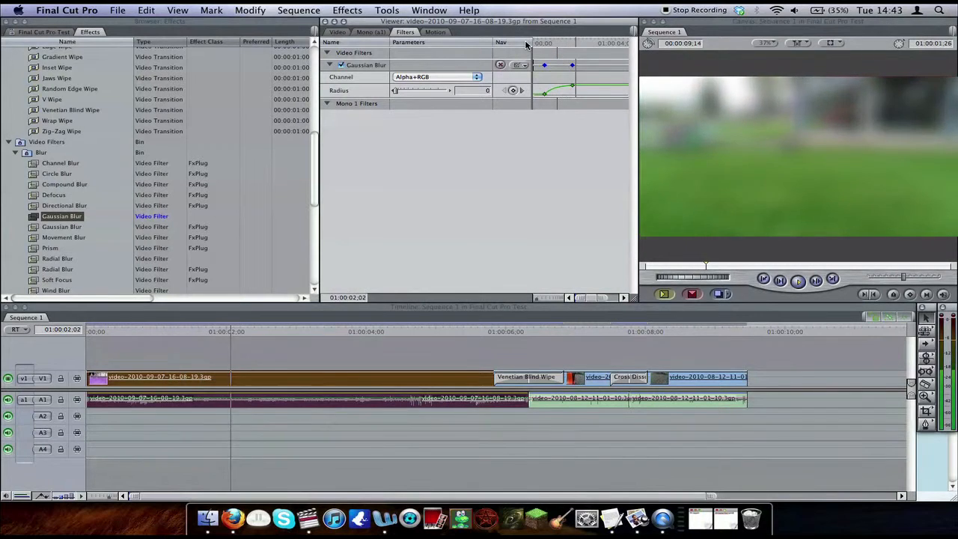
key("space")
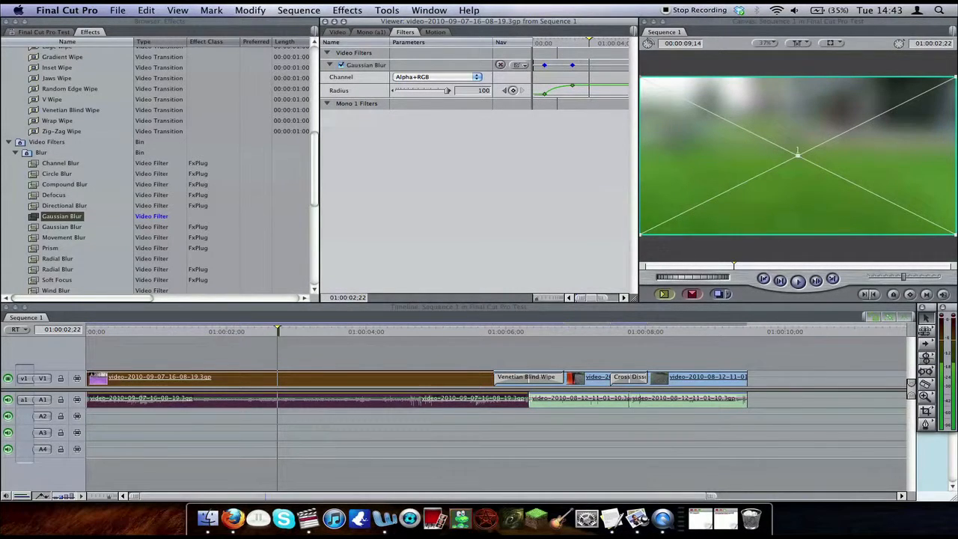
Step: Move the second Radius keyframe further along the clip and add keyframes at 01:00:04;17 and 01:00:05;15, the last with radius 0
left_click_drag(573, 88, 605, 89)
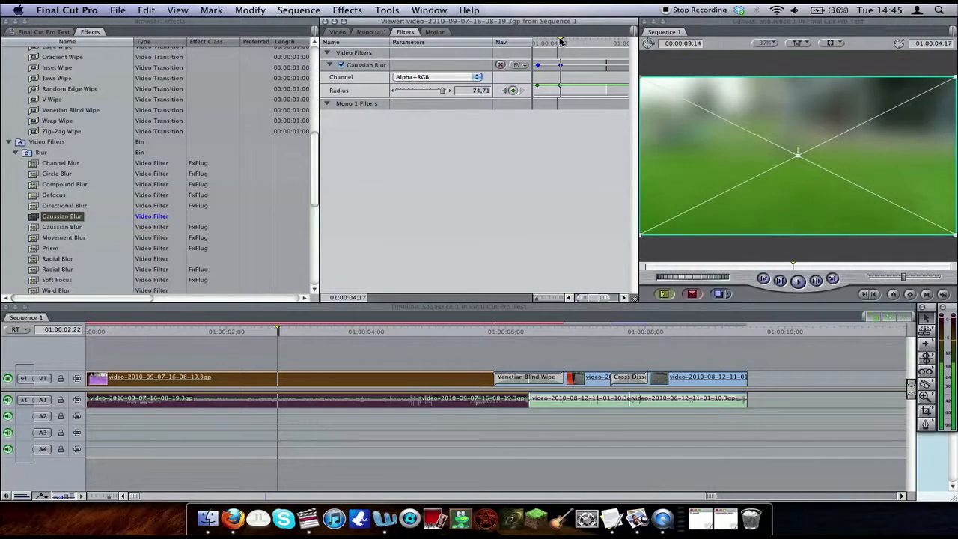
left_click_drag(572, 42, 579, 41)
left_click(513, 90)
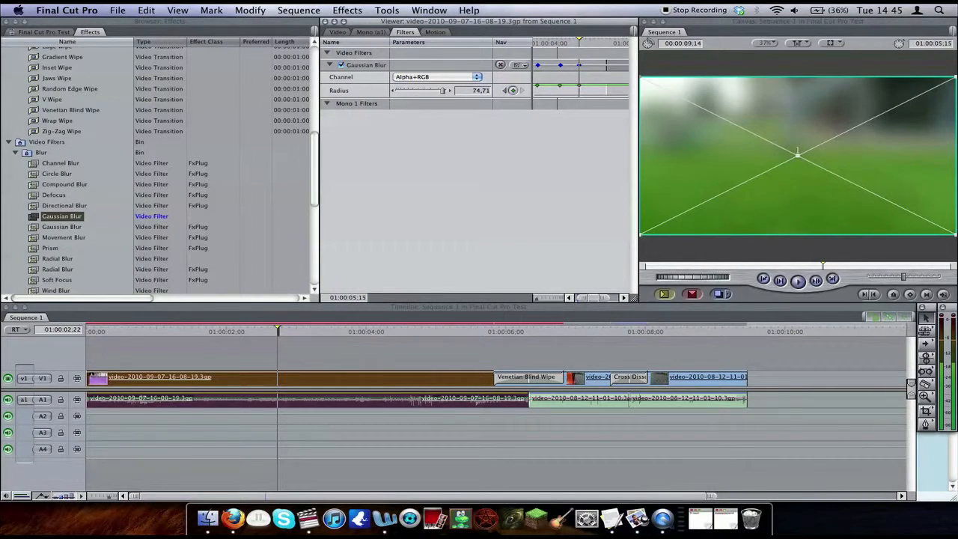
left_click_drag(577, 91, 580, 101)
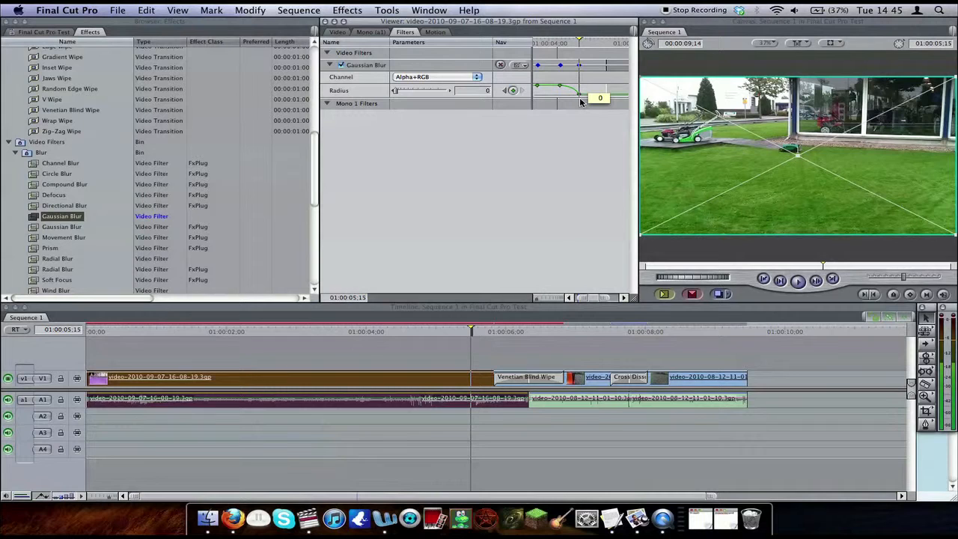
Step: Render the sequence and play it from the beginning through the blur into the Venetian Blind Wipe transition
key("alt+r")
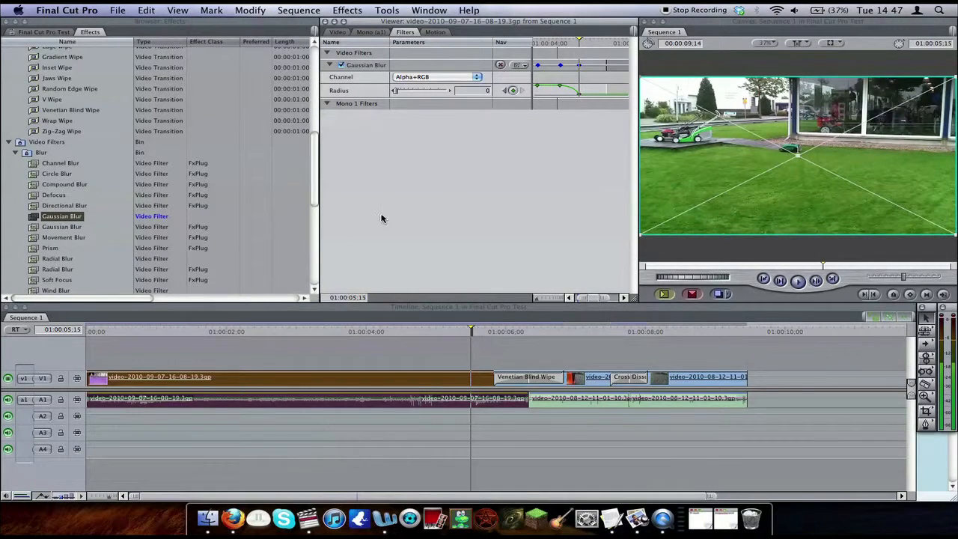
left_click_drag(118, 324, 71, 329)
key("space")
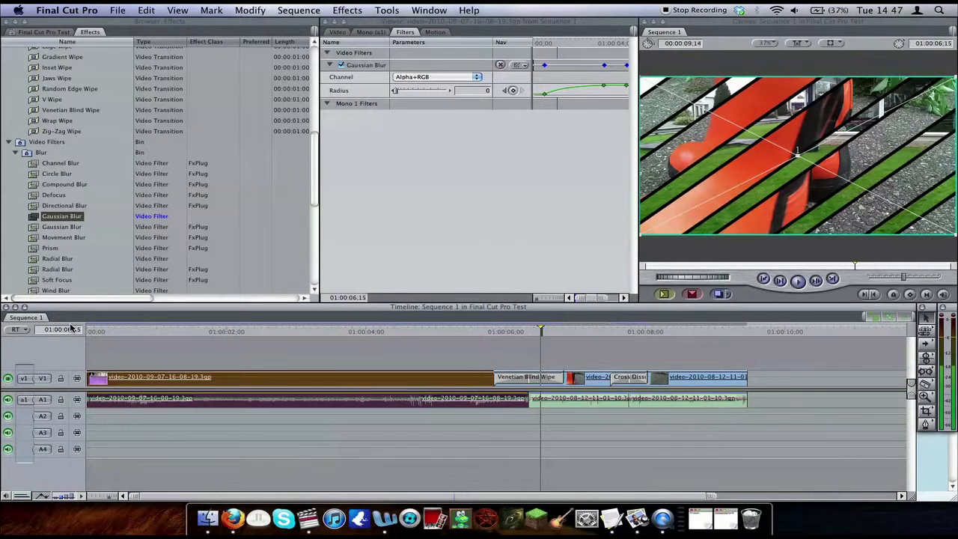
Step: Save the project and export the sequence to Documents as the self-contained movie Final Cut Pro Test.mov with current settings, audio and video
key("super+s")
left_click(117, 8)
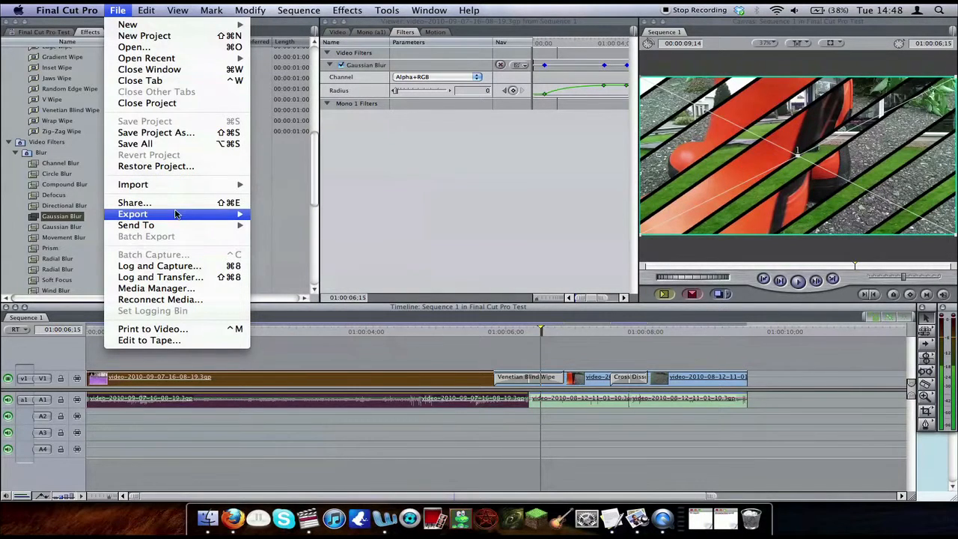
mouse_move(176, 215)
left_click(260, 216)
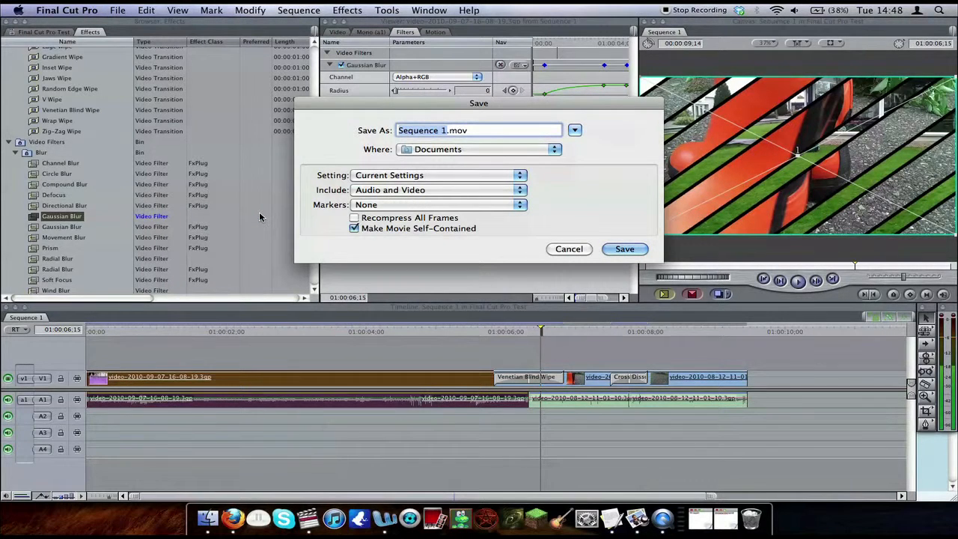
type("Final Cut Pro Test")
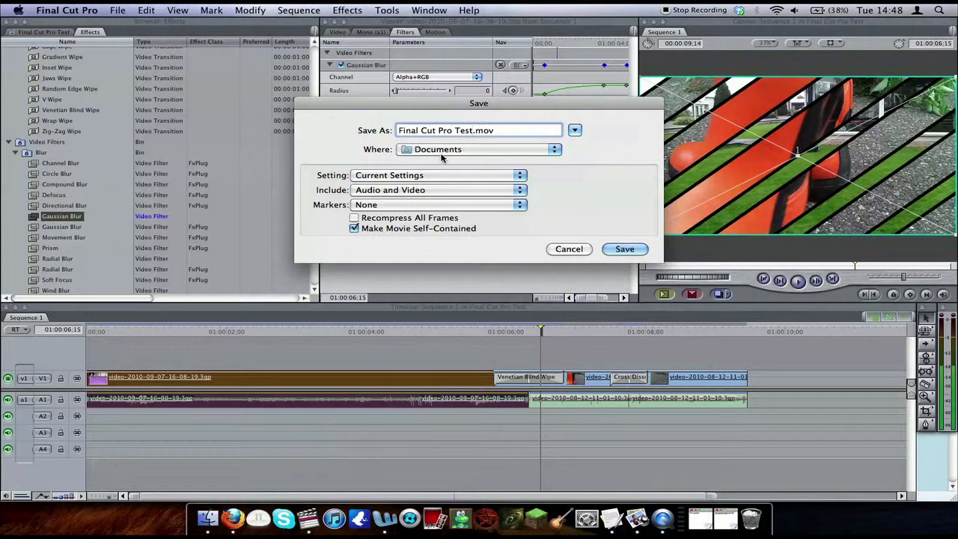
left_click(441, 153)
left_click(441, 151)
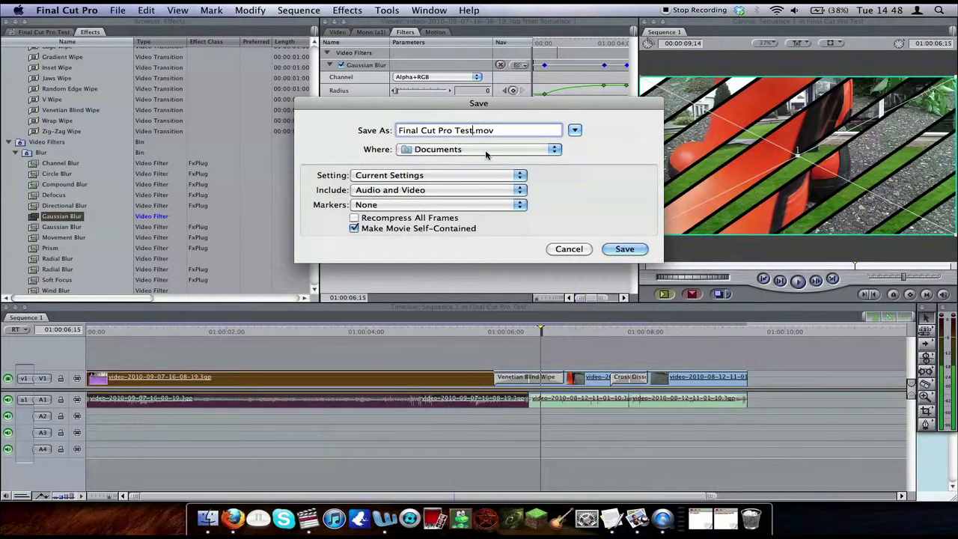
left_click(624, 249)
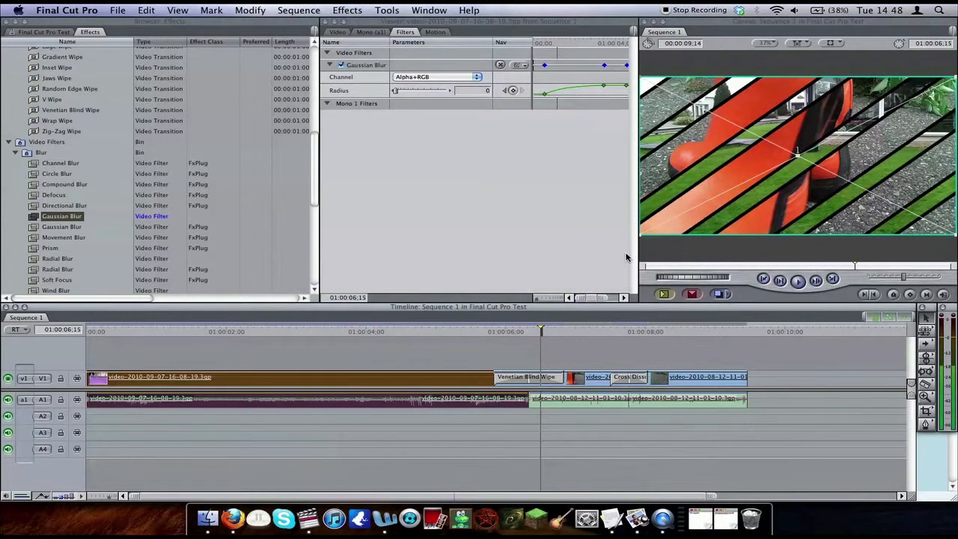